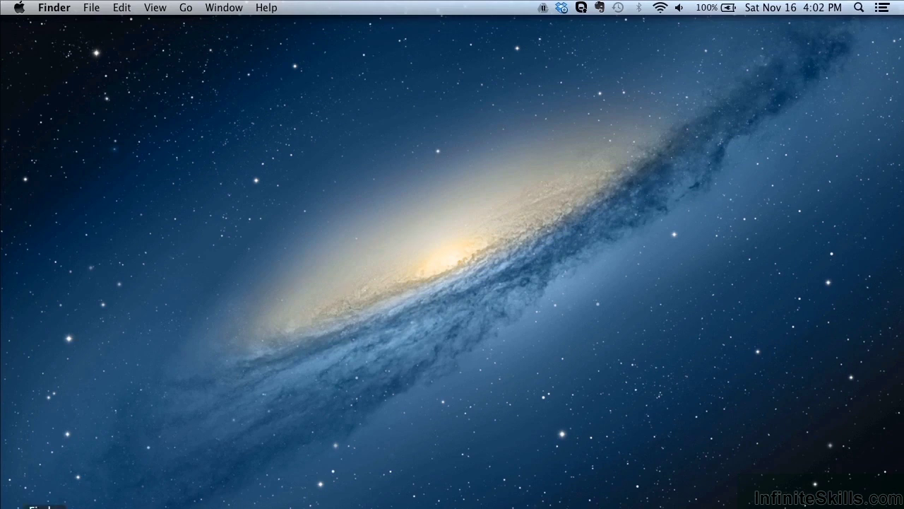
Launch AutoCAD LT 2014 from the Autodesk (Other) folder in Launchpad.
{"action": "left_click", "coordinate": [77, 508]}
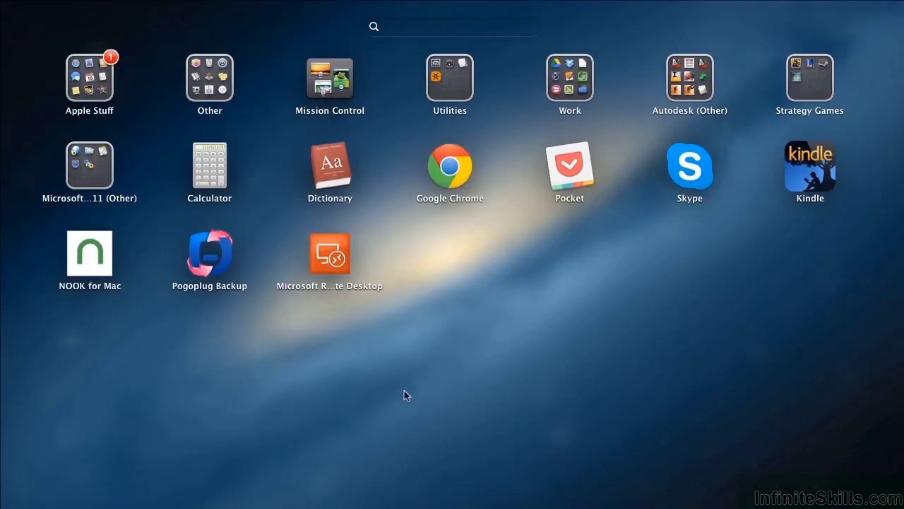
{"action": "left_click", "coordinate": [691, 85]}
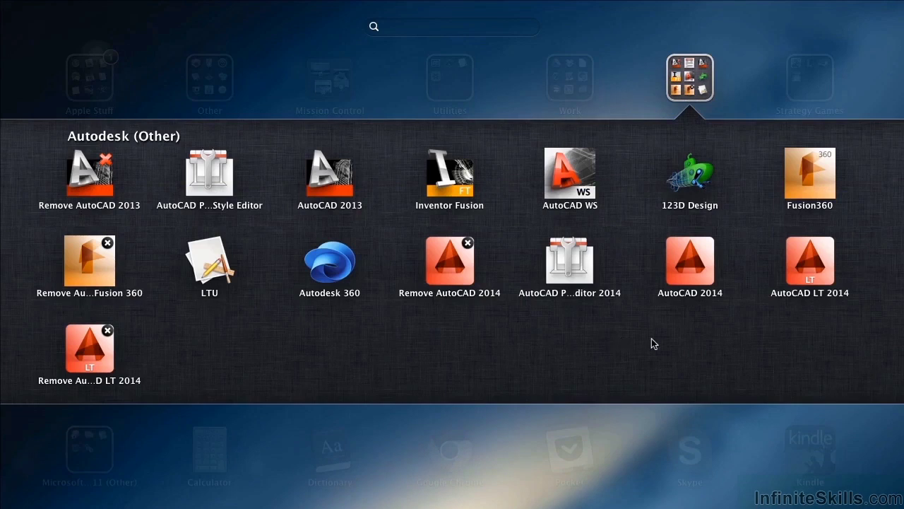
{"action": "left_click", "coordinate": [812, 265]}
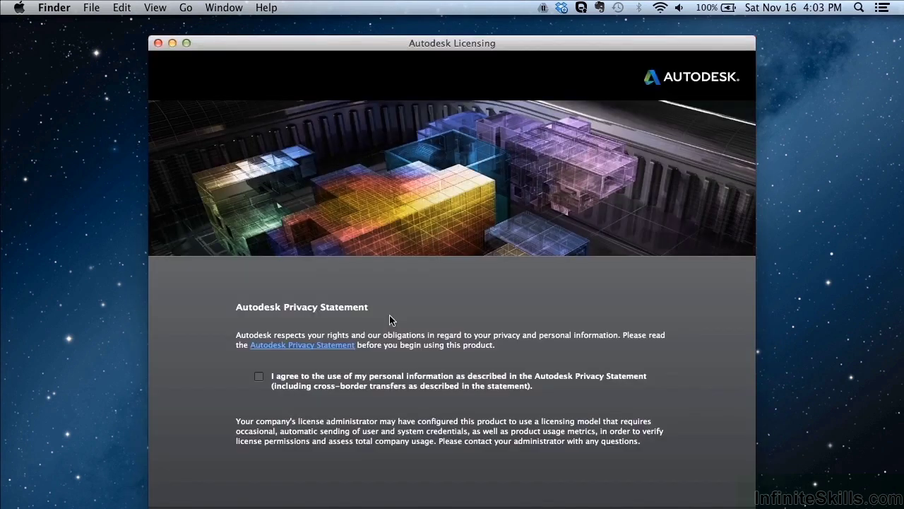
Tick the personal-information consent on the Privacy Statement and shift the licensing window up.
{"action": "left_click", "coordinate": [261, 378]}
{"action": "left_click_drag", "start_coordinate": [577, 54], "coordinate": [587, 25]}
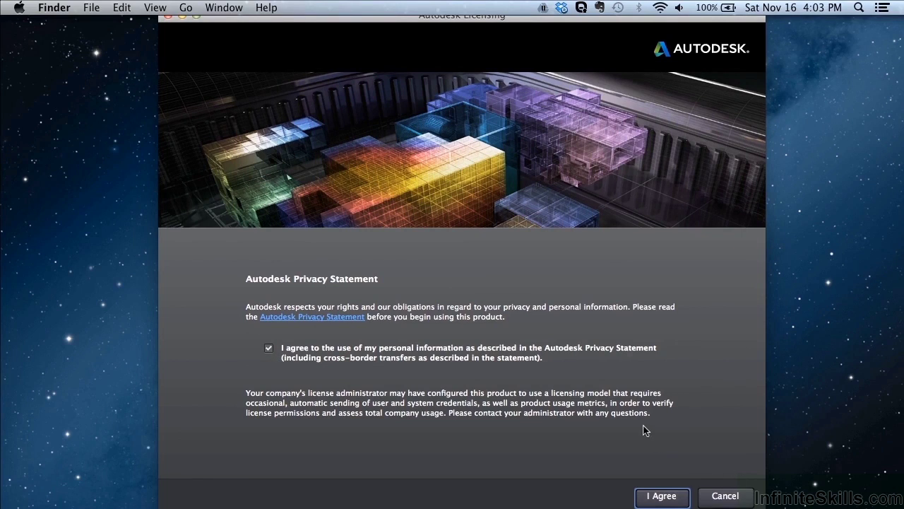
Accept the privacy statement and raise the licensing window so its footer shows.
{"action": "left_click", "coordinate": [665, 496]}
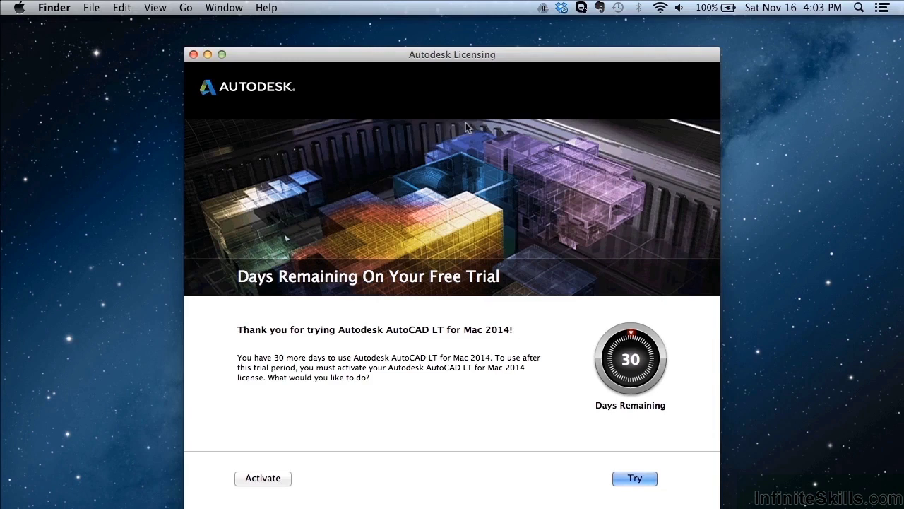
{"action": "left_click_drag", "start_coordinate": [468, 55], "coordinate": [468, 31]}
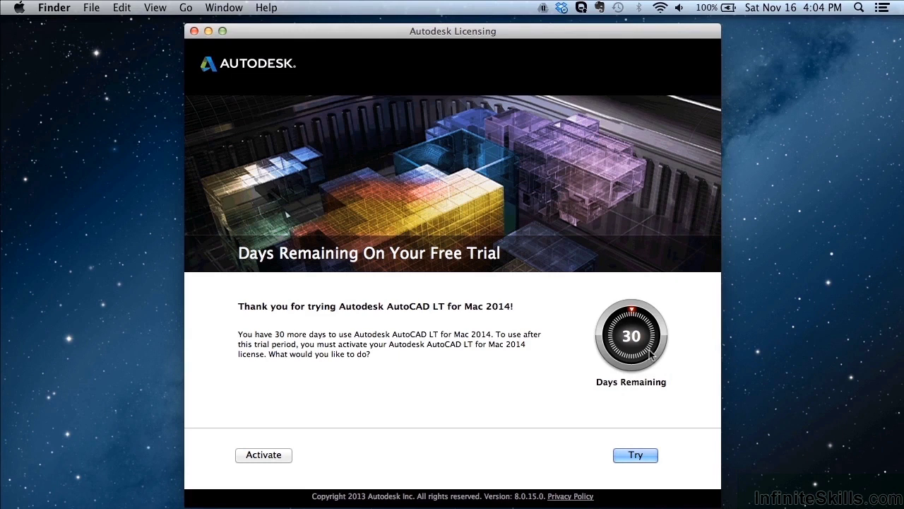
Continue with the 30-day free trial and nudge the Welcome window slightly up.
{"action": "left_click", "coordinate": [635, 455]}
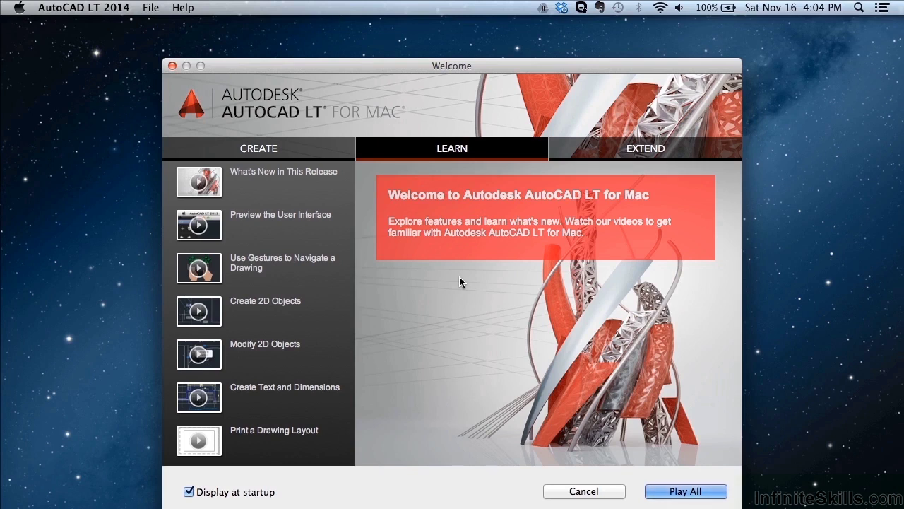
{"action": "left_click_drag", "start_coordinate": [442, 63], "coordinate": [443, 45]}
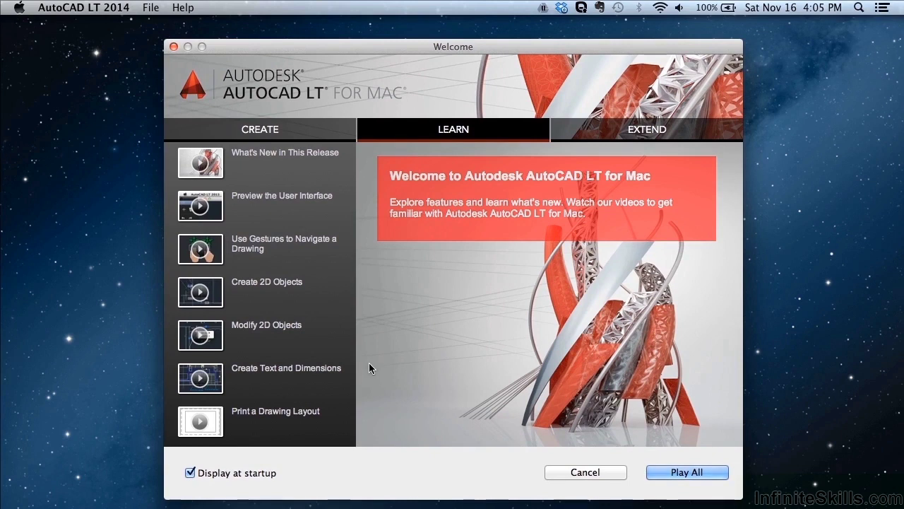
On the Create page, pick acadlt.dwt, browse Continue Working, New and Open Files, cancelling the Open dialog.
{"action": "left_click", "coordinate": [286, 132]}
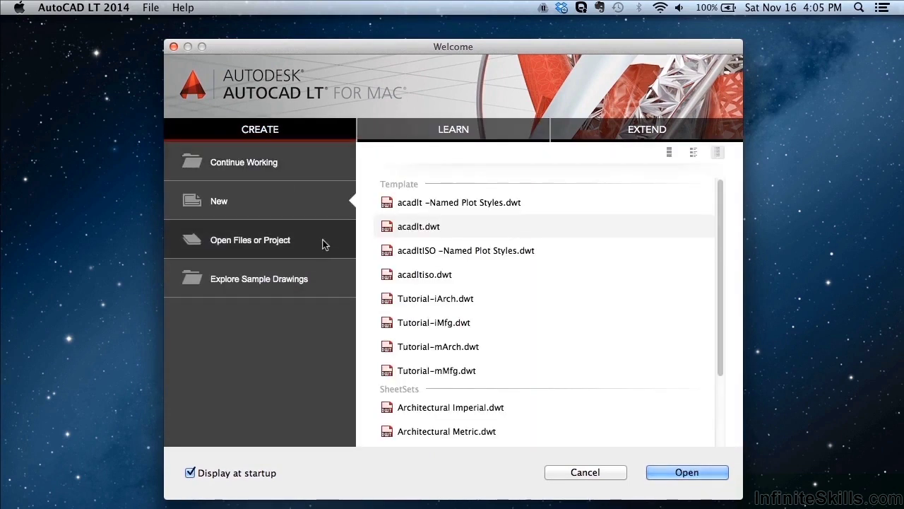
{"action": "left_click", "coordinate": [424, 236]}
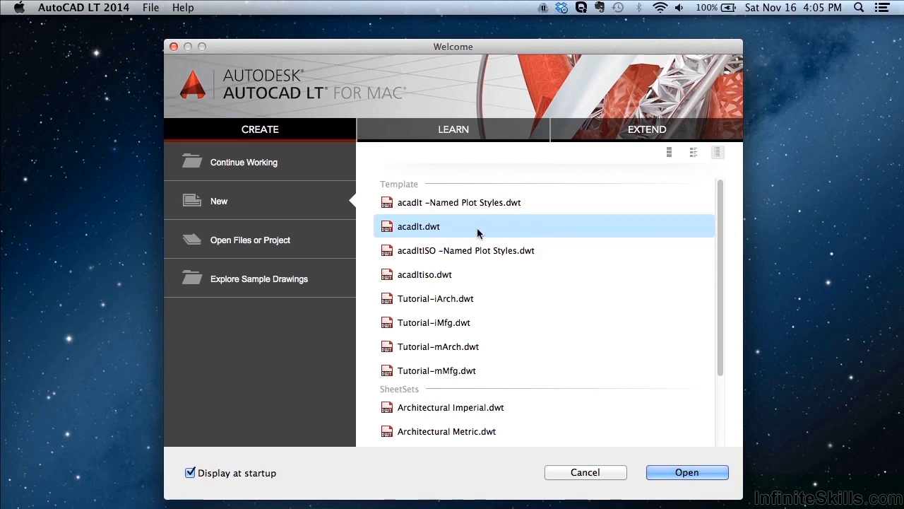
{"action": "left_click", "coordinate": [274, 173]}
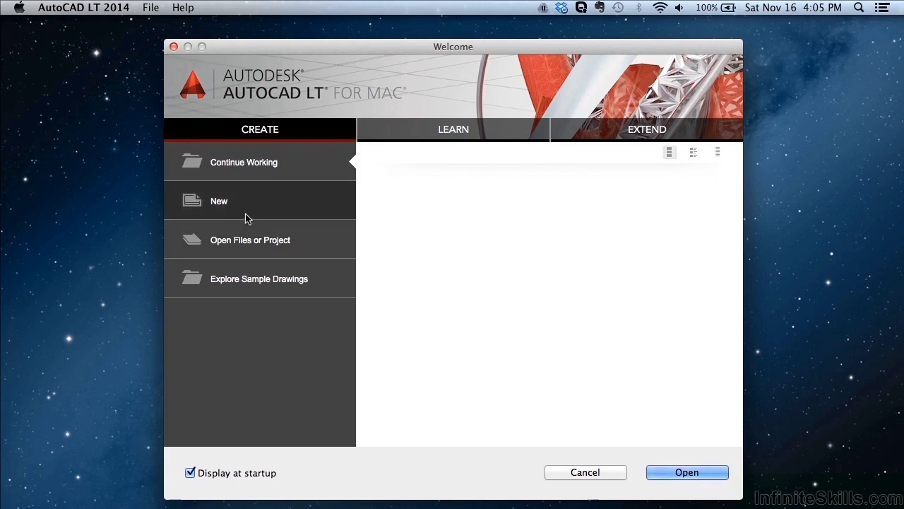
{"action": "left_click", "coordinate": [265, 210]}
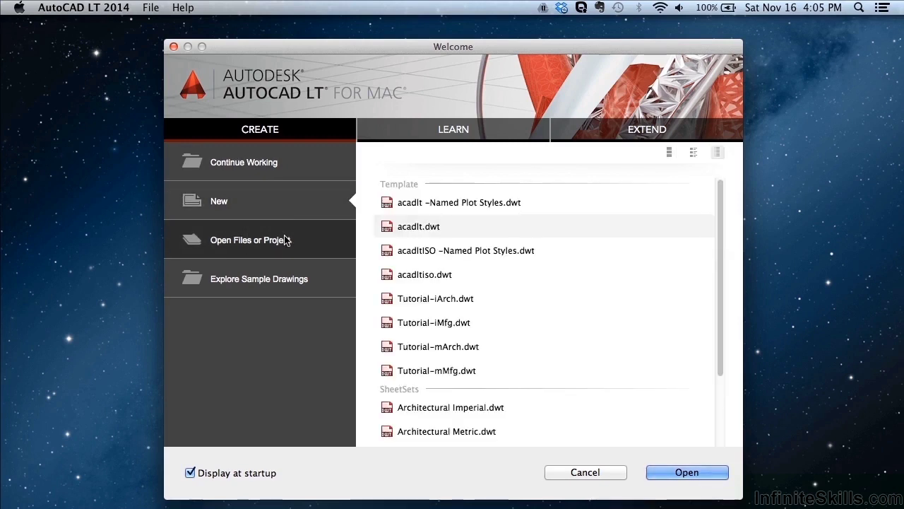
{"action": "left_click", "coordinate": [269, 239]}
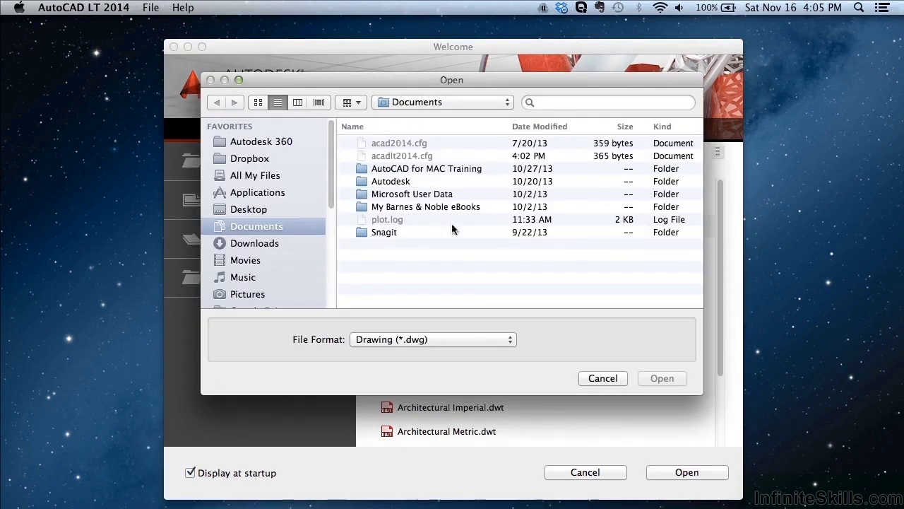
{"action": "left_click", "coordinate": [602, 378]}
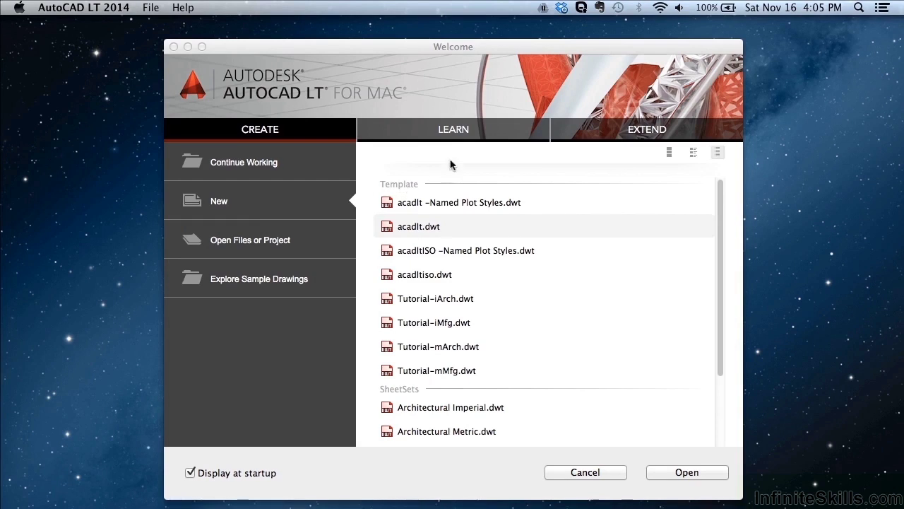
Preview the Learn and Extend pages, then return to Create and select acadlt.dwt.
{"action": "left_click", "coordinate": [449, 133]}
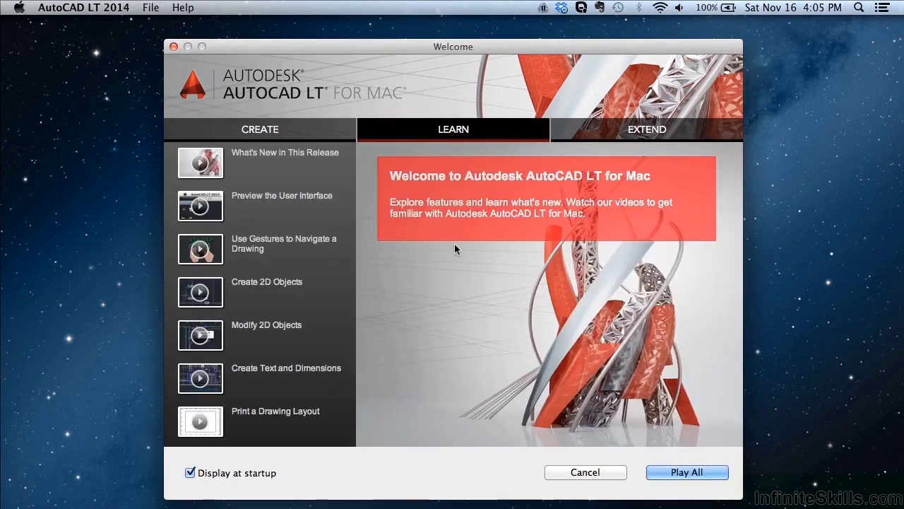
{"action": "mouse_move", "coordinate": [313, 171]}
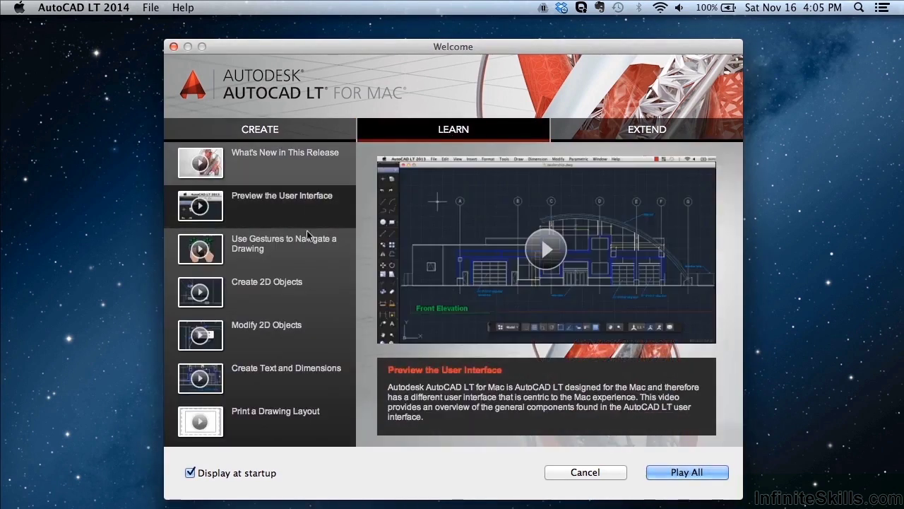
{"action": "mouse_move", "coordinate": [298, 340]}
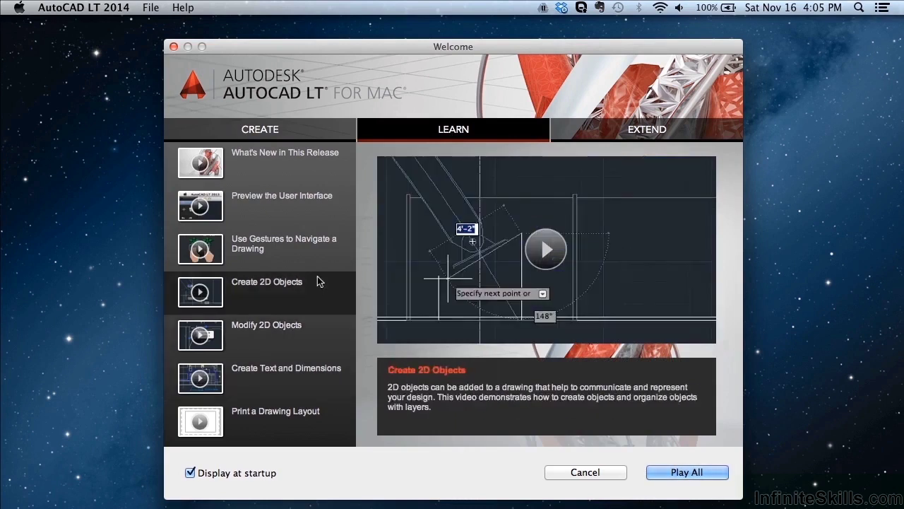
{"action": "left_click", "coordinate": [568, 135]}
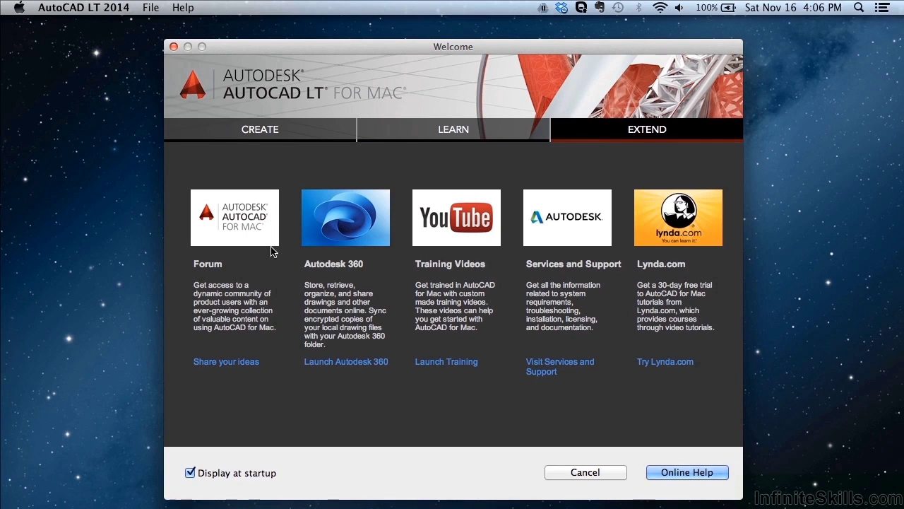
{"action": "left_click", "coordinate": [269, 133]}
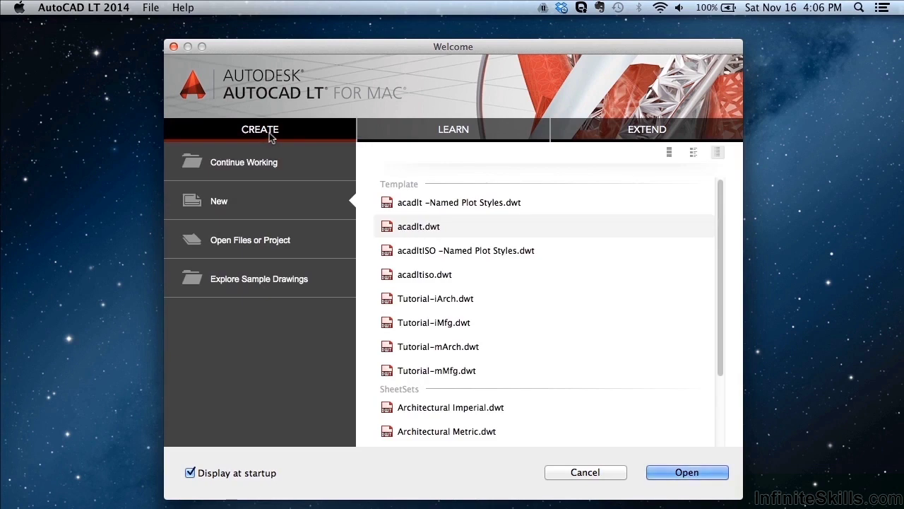
{"action": "left_click", "coordinate": [422, 229]}
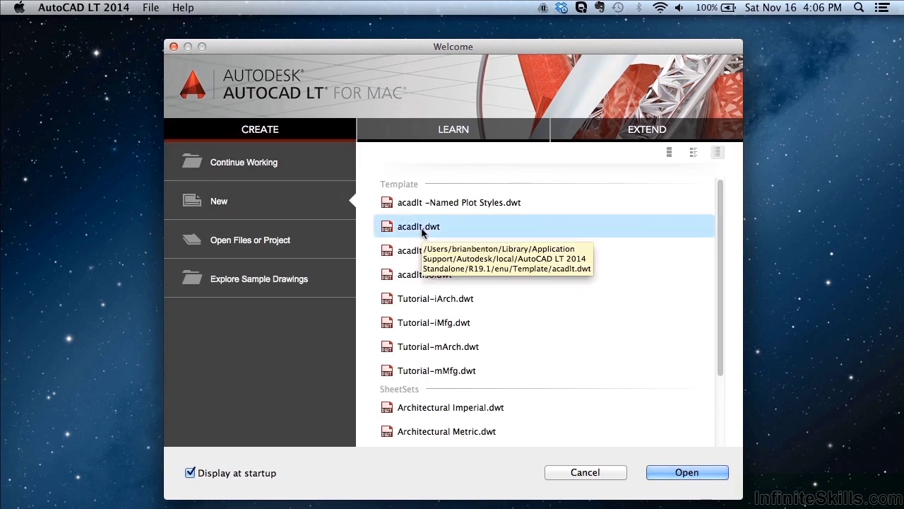
Start a new Drawing1.dwg from the acadlt.dwt template and move its window up.
{"action": "left_click", "coordinate": [687, 473]}
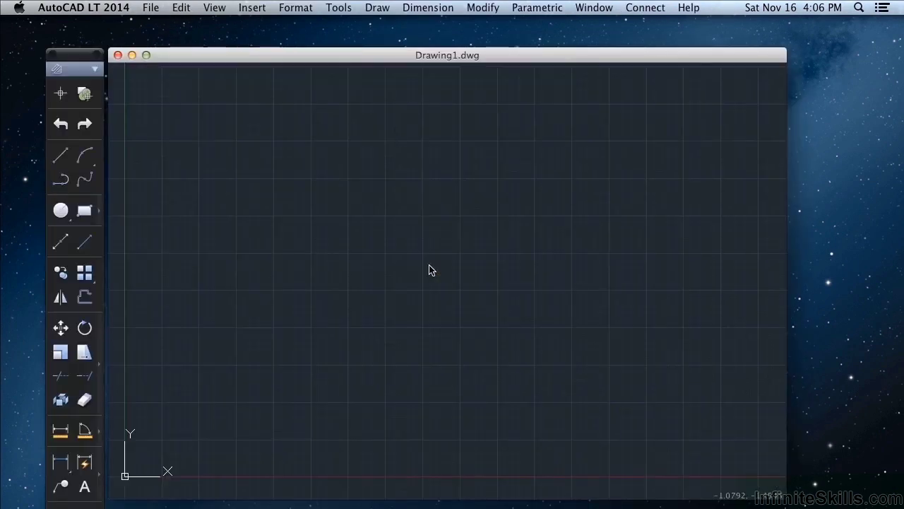
{"action": "left_click", "coordinate": [450, 248]}
{"action": "left_click", "coordinate": [436, 234]}
{"action": "left_click_drag", "start_coordinate": [332, 64], "coordinate": [335, 31]}
Switch the tool palette to the Drafting tool set, then reposition and enlarge the drawing window.
{"action": "mouse_move", "coordinate": [80, 60]}
{"action": "left_mouse_down"}
{"action": "mouse_move", "coordinate": [41, 29]}
{"action": "mouse_move", "coordinate": [51, 42]}
{"action": "left_mouse_up"}
{"action": "left_click", "coordinate": [50, 38]}
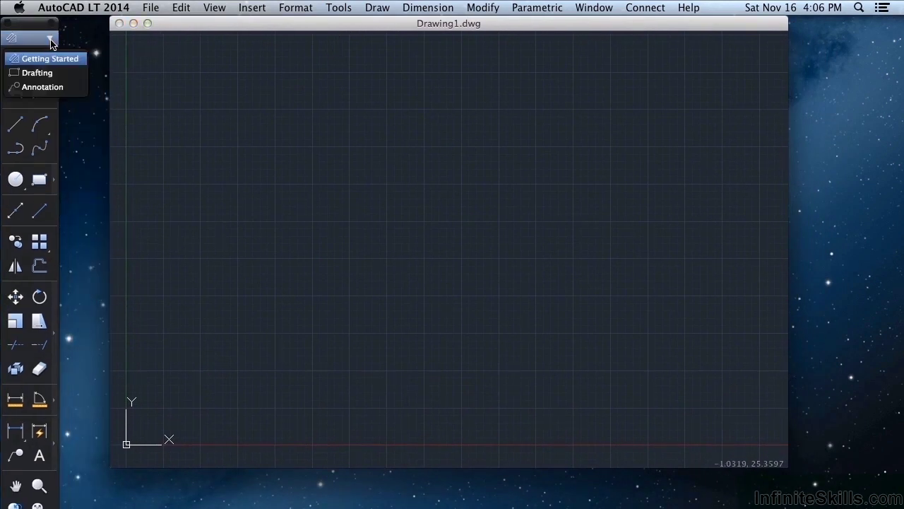
{"action": "left_click", "coordinate": [42, 75]}
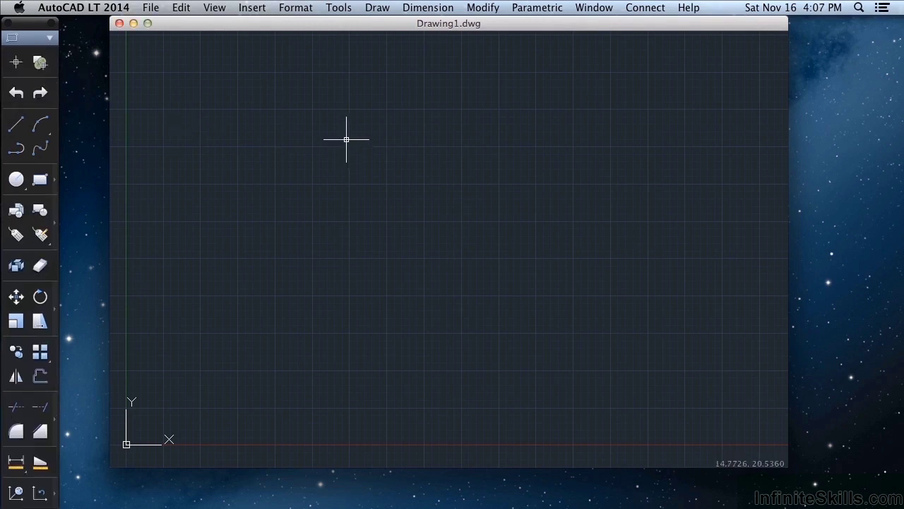
{"action": "mouse_move", "coordinate": [341, 27]}
{"action": "left_mouse_down"}
{"action": "mouse_move", "coordinate": [295, 27]}
{"action": "mouse_move", "coordinate": [417, 50]}
{"action": "mouse_move", "coordinate": [375, 31]}
{"action": "mouse_move", "coordinate": [294, 28]}
{"action": "left_mouse_up"}
{"action": "mouse_move", "coordinate": [737, 469]}
{"action": "left_mouse_down"}
{"action": "mouse_move", "coordinate": [859, 458]}
{"action": "mouse_move", "coordinate": [818, 503]}
{"action": "mouse_move", "coordinate": [799, 446]}
{"action": "mouse_move", "coordinate": [800, 454]}
{"action": "left_mouse_up"}
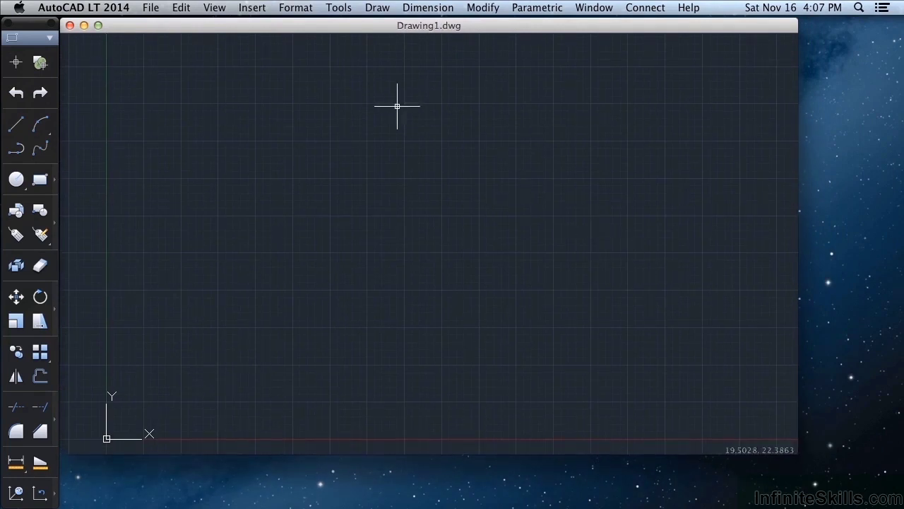
Browse the View menu and its 3D Views submenus, ending on the Window menu.
{"action": "left_click", "coordinate": [215, 8]}
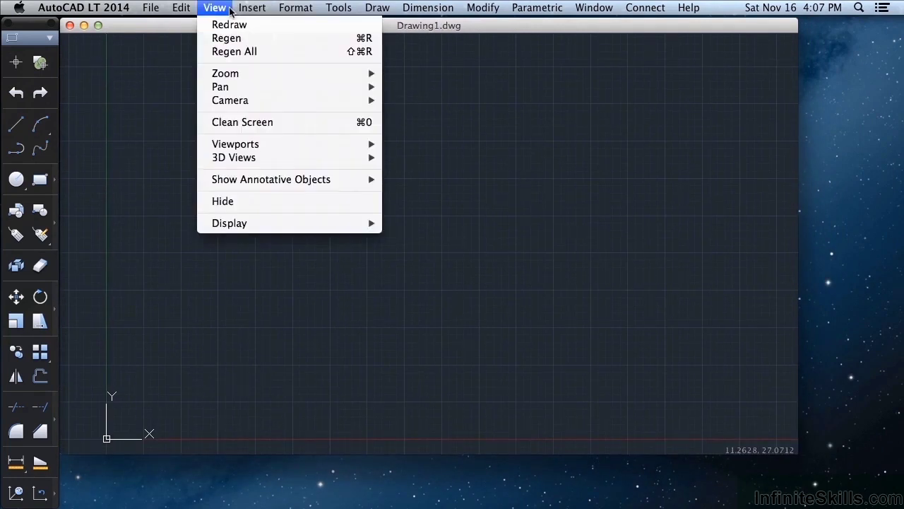
{"action": "mouse_move", "coordinate": [140, 12]}
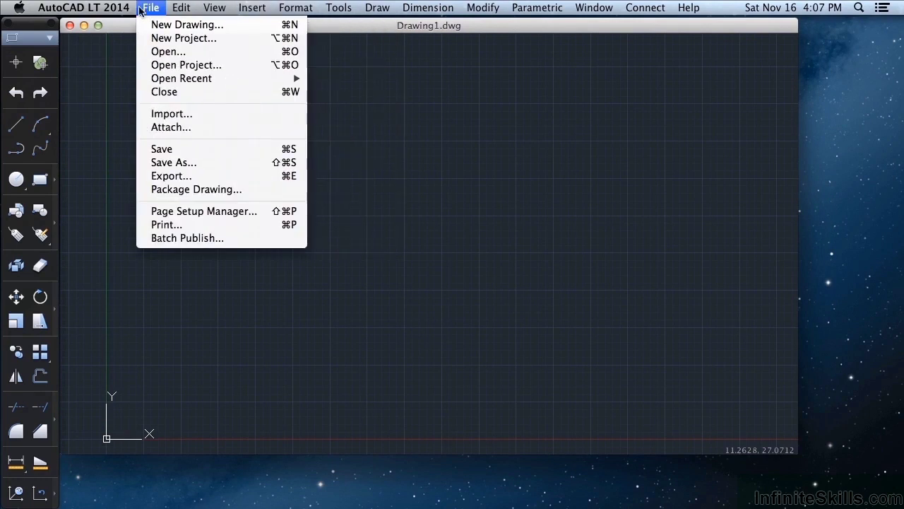
{"action": "mouse_move", "coordinate": [111, 8]}
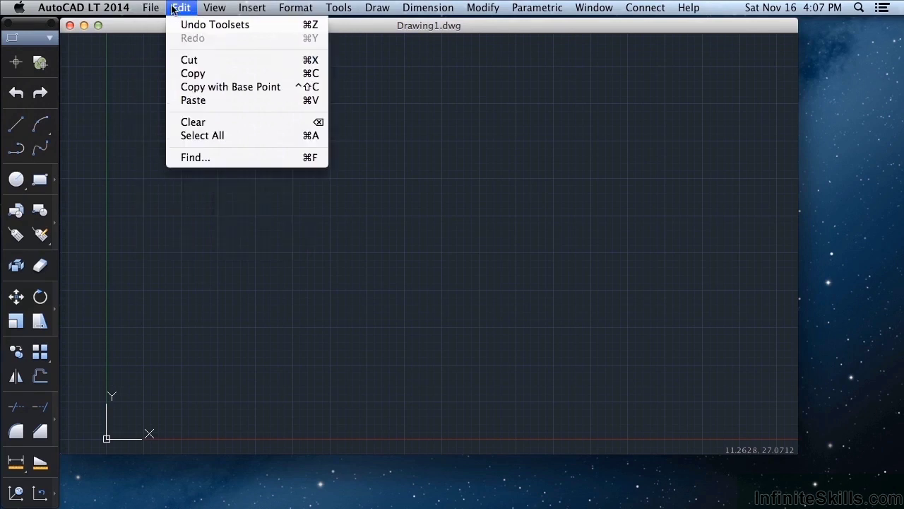
{"action": "mouse_move", "coordinate": [214, 7]}
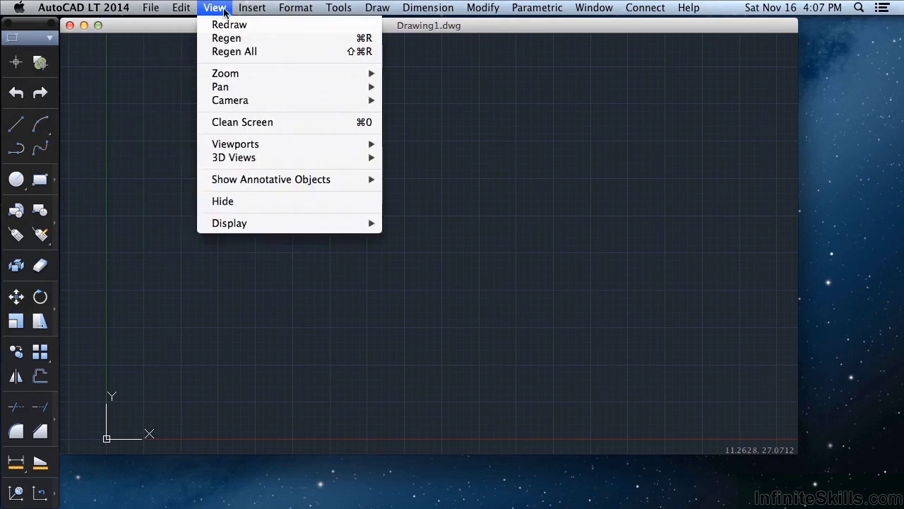
{"action": "mouse_move", "coordinate": [262, 225]}
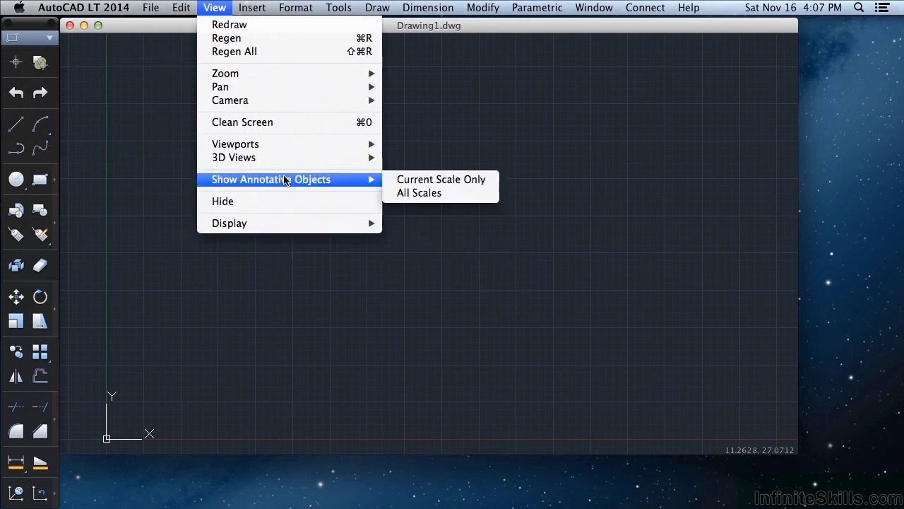
{"action": "mouse_move", "coordinate": [299, 156]}
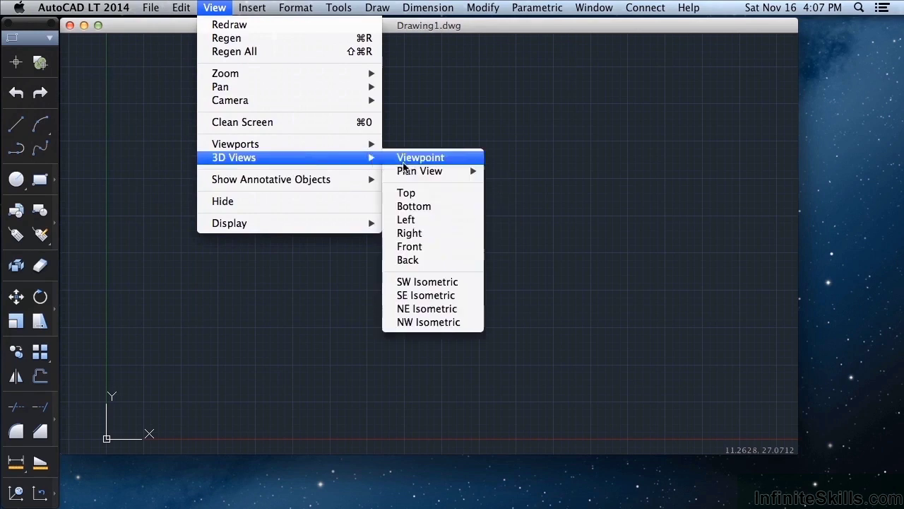
{"action": "mouse_move", "coordinate": [424, 173]}
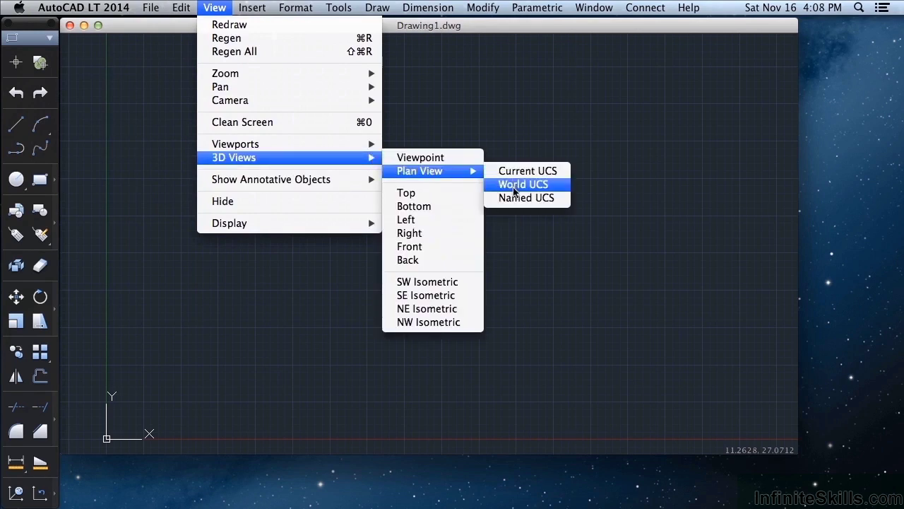
{"action": "mouse_move", "coordinate": [344, 147]}
{"action": "mouse_move", "coordinate": [607, 9]}
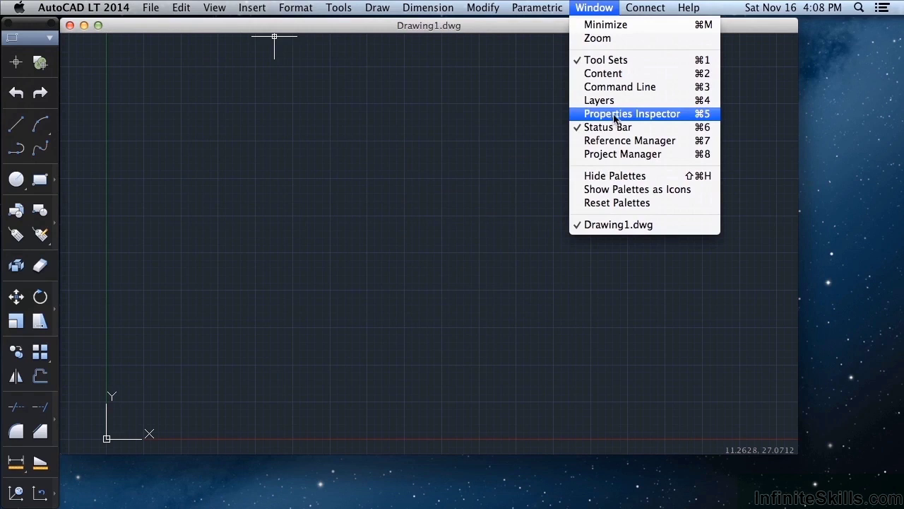
Show the Properties Inspector and Command Line palettes from the Window menu.
{"action": "left_click", "coordinate": [614, 115]}
{"action": "left_click", "coordinate": [595, 8]}
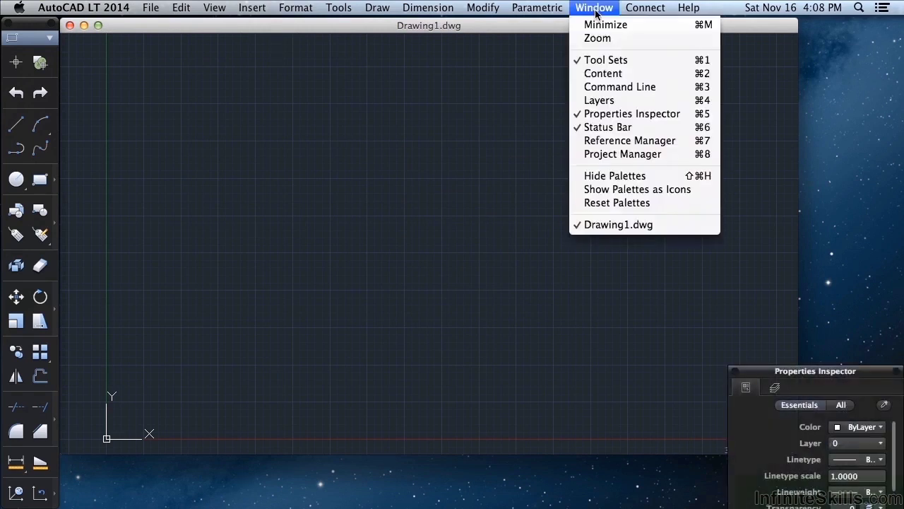
{"action": "left_click", "coordinate": [614, 88]}
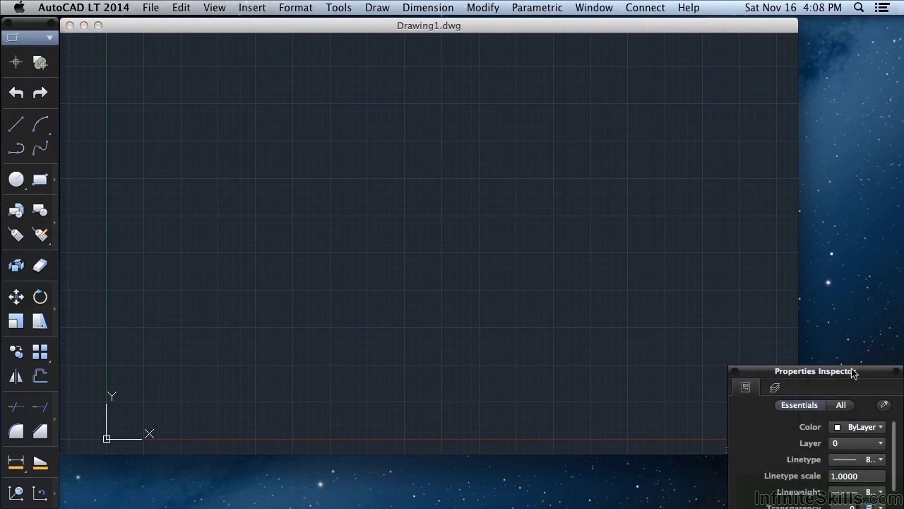
Stretch the Properties Inspector full height at top right; place the status bar and command line at bottom.
{"action": "mouse_move", "coordinate": [845, 375]}
{"action": "left_mouse_down"}
{"action": "mouse_move", "coordinate": [787, 216]}
{"action": "mouse_move", "coordinate": [783, 89]}
{"action": "mouse_move", "coordinate": [845, 11]}
{"action": "mouse_move", "coordinate": [846, 42]}
{"action": "mouse_move", "coordinate": [789, 113]}
{"action": "mouse_move", "coordinate": [768, 93]}
{"action": "mouse_move", "coordinate": [728, 94]}
{"action": "left_mouse_up"}
{"action": "left_click_drag", "start_coordinate": [751, 332], "coordinate": [751, 505]}
{"action": "left_click_drag", "start_coordinate": [297, 486], "coordinate": [67, 502]}
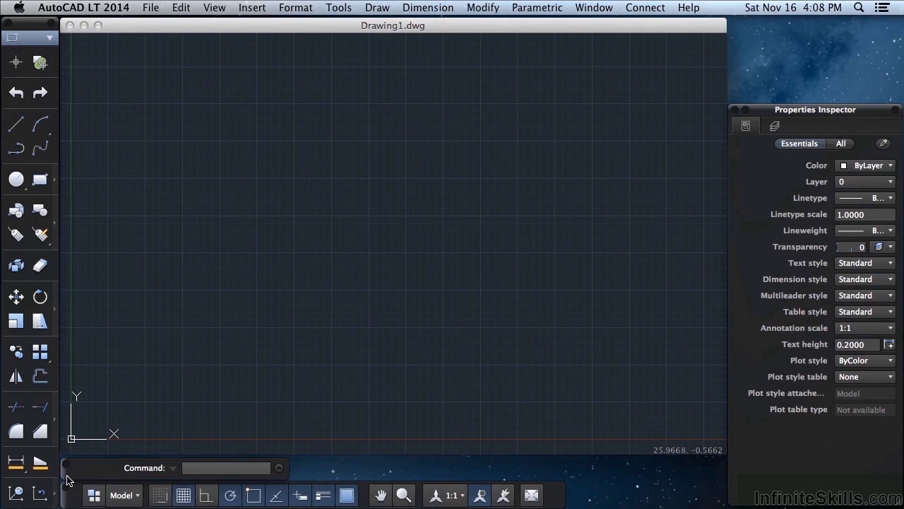
{"action": "left_click_drag", "start_coordinate": [67, 481], "coordinate": [157, 430]}
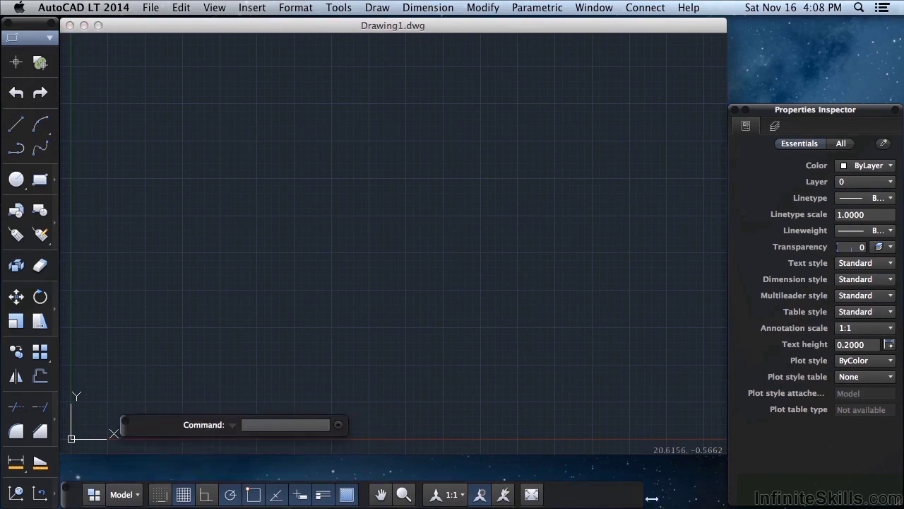
Dock the command line full width above the status bar and show the Layers palette.
{"action": "left_click", "coordinate": [720, 501]}
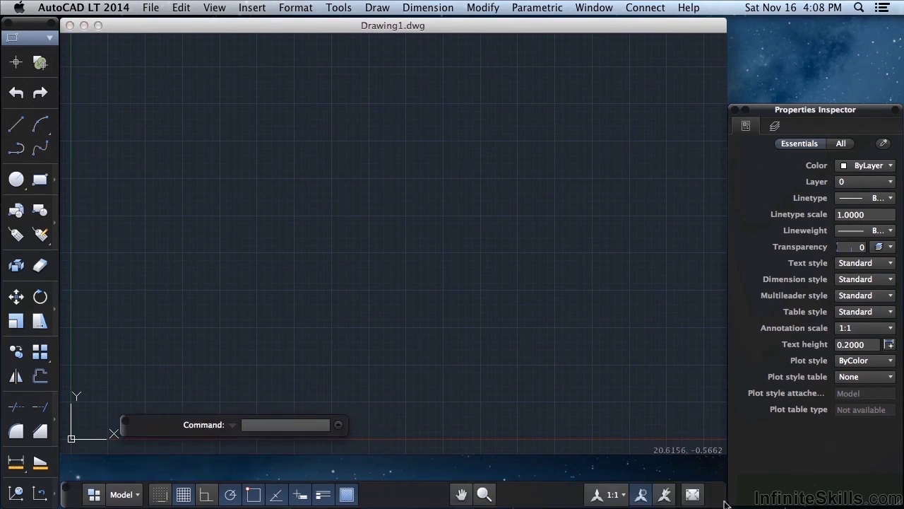
{"action": "left_click", "coordinate": [346, 427]}
{"action": "left_click_drag", "start_coordinate": [150, 431], "coordinate": [212, 416]}
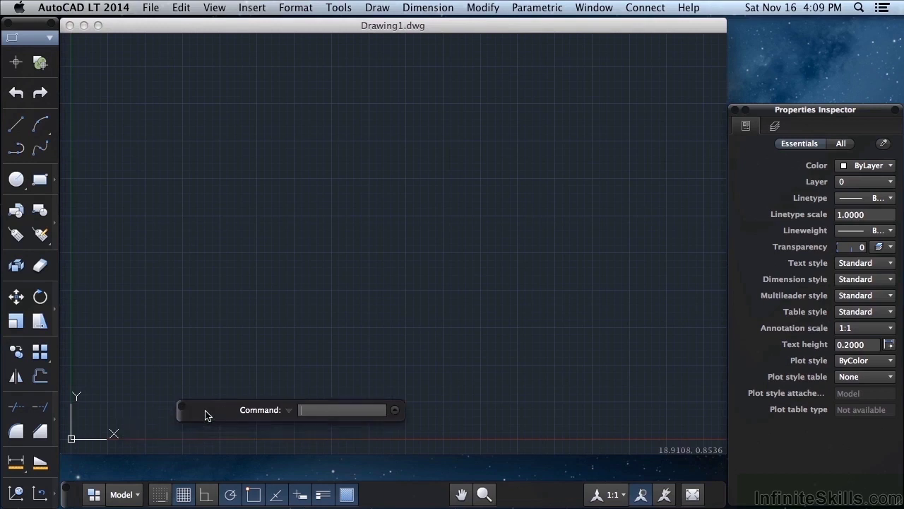
{"action": "left_click_drag", "start_coordinate": [402, 417], "coordinate": [804, 453]}
{"action": "left_click_drag", "start_coordinate": [229, 410], "coordinate": [117, 468]}
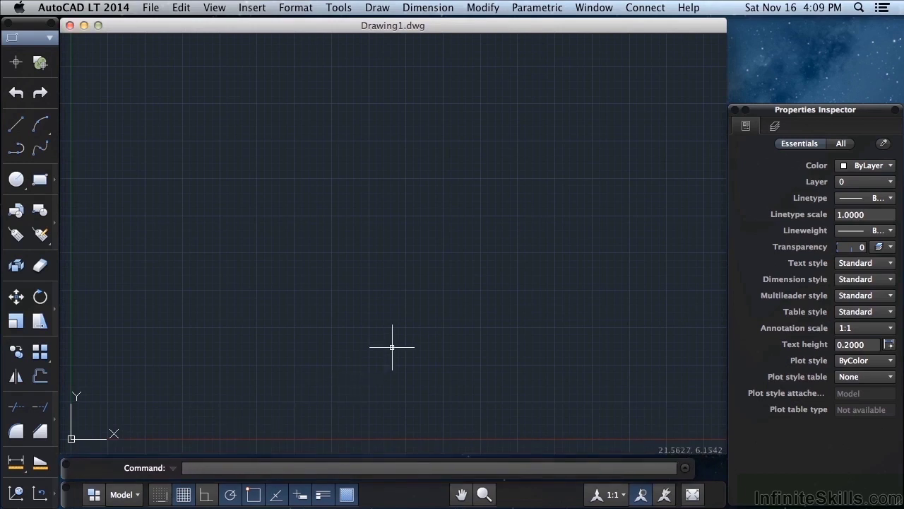
{"action": "left_click", "coordinate": [595, 9]}
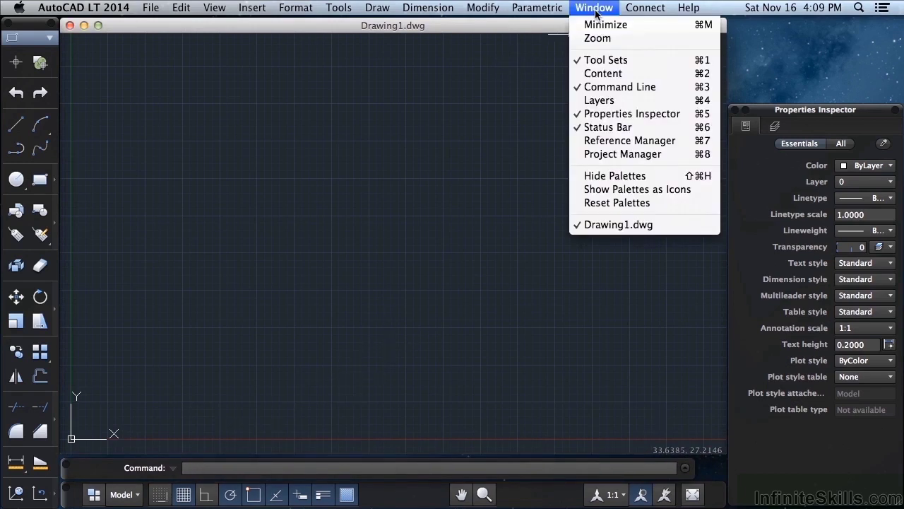
{"action": "left_click", "coordinate": [604, 103]}
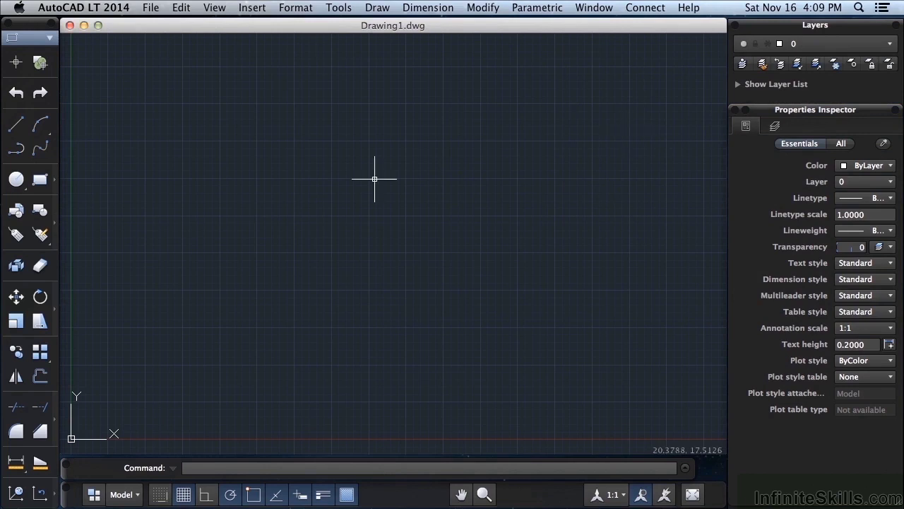
Draw the first test line with the typed LINE command, angling up to the right.
{"action": "type", "text": "LINE"}
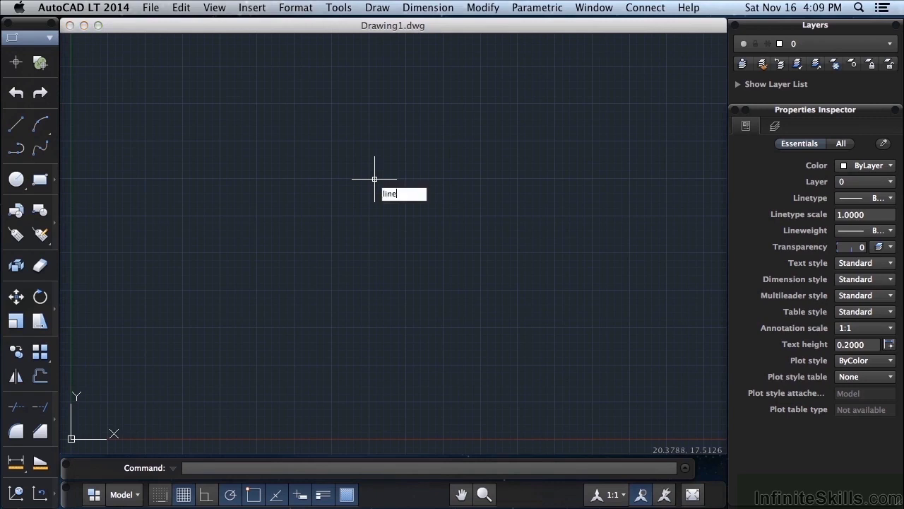
{"action": "key", "text": "Return"}
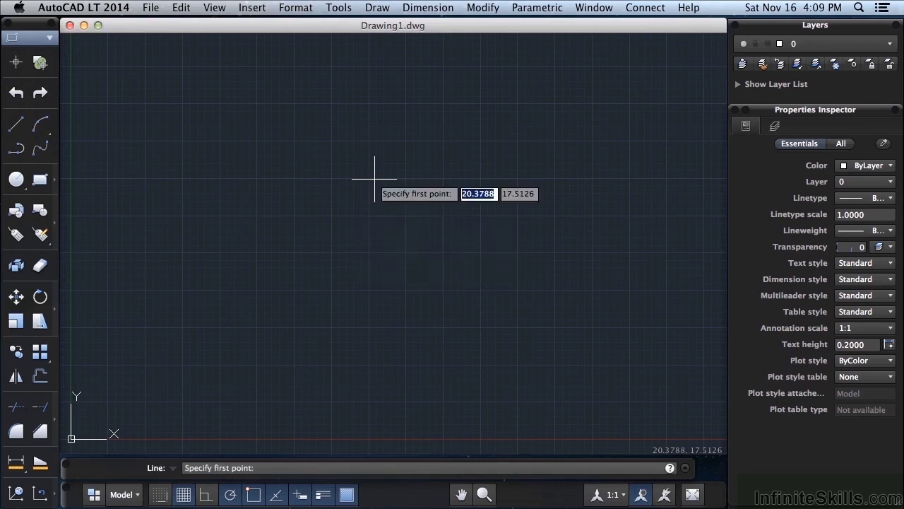
{"action": "left_click", "coordinate": [246, 246]}
{"action": "left_click", "coordinate": [348, 178]}
{"action": "key", "text": "Return"}
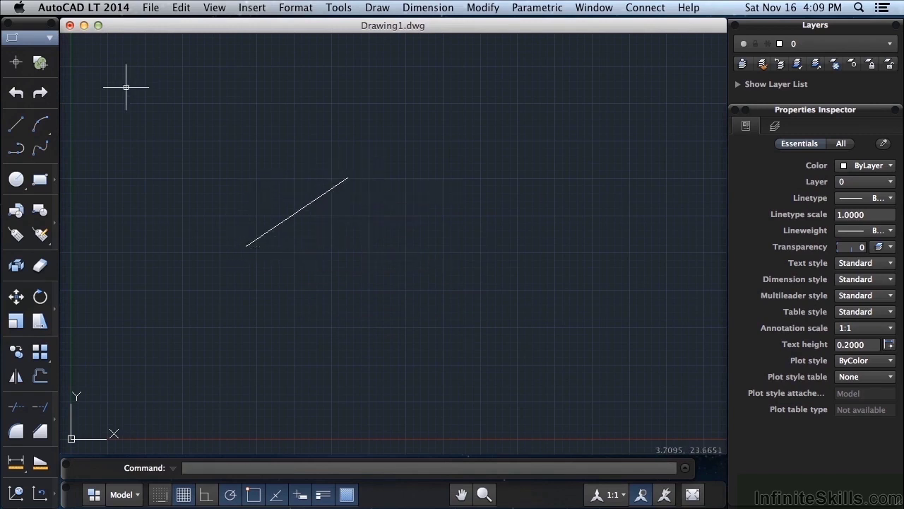
Draw a second, nearly horizontal line near the top using the Line tool.
{"action": "left_click", "coordinate": [17, 125]}
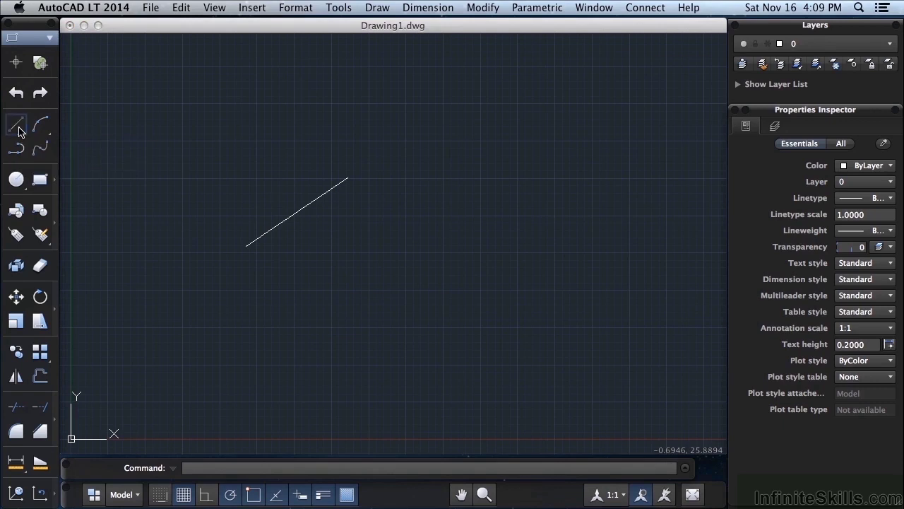
{"action": "left_click", "coordinate": [248, 103]}
{"action": "left_click", "coordinate": [397, 124]}
{"action": "key", "text": "Return"}
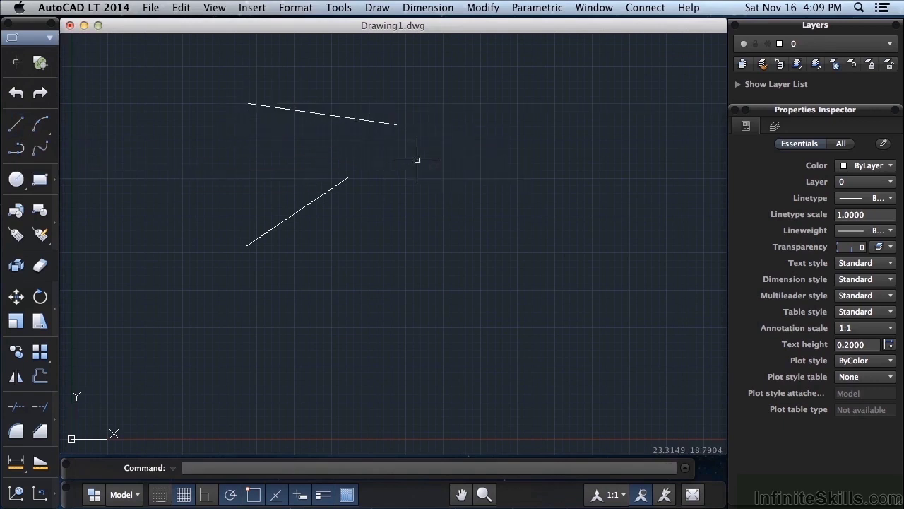
Draw a third line near the top of the canvas via Draw > Line.
{"action": "left_click", "coordinate": [338, 8]}
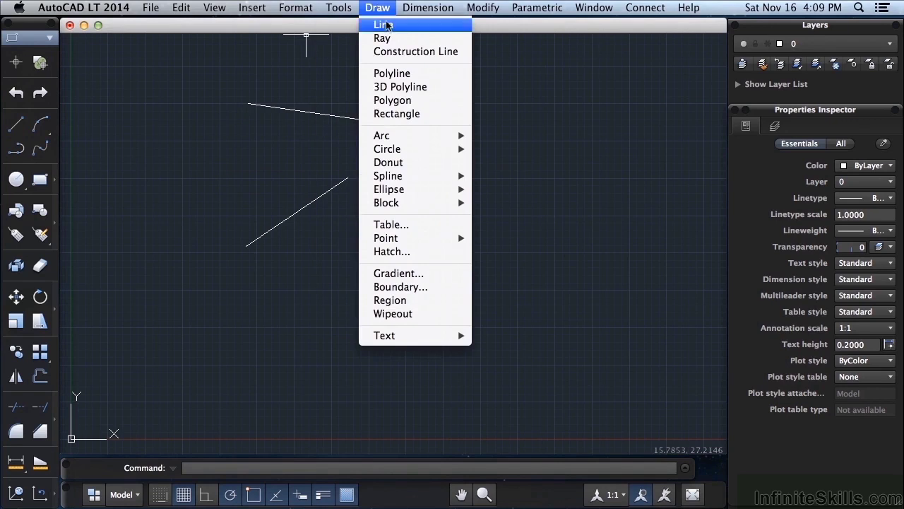
{"action": "left_click", "coordinate": [383, 25]}
{"action": "left_click", "coordinate": [381, 82]}
{"action": "left_click", "coordinate": [515, 101]}
{"action": "key", "text": "Return"}
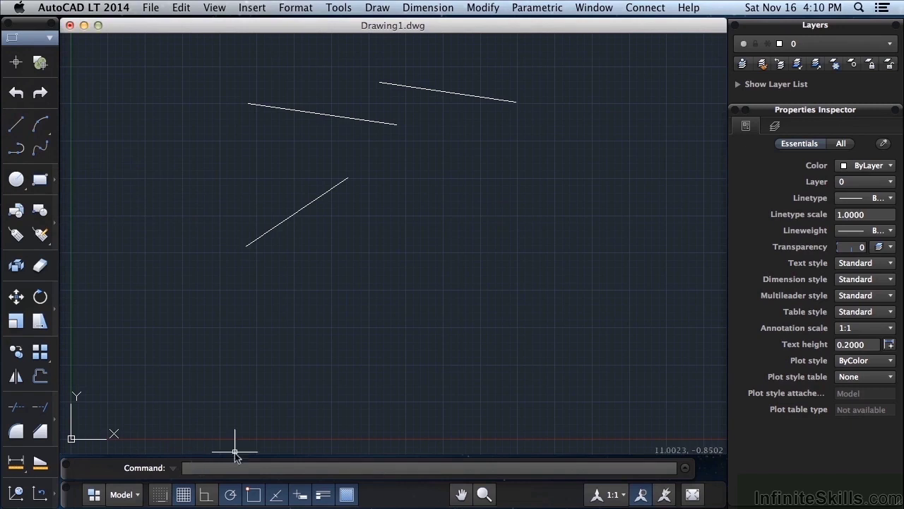
{"action": "type", "text": "LINE"}
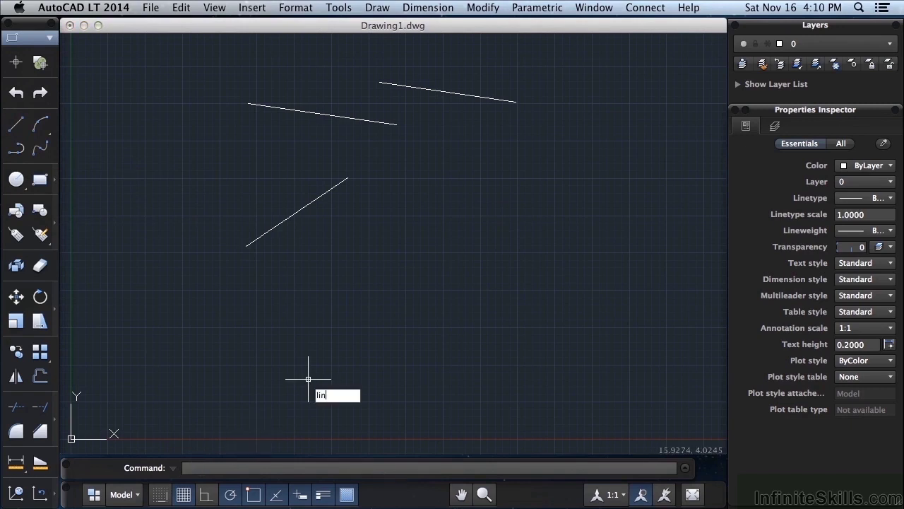
{"action": "key", "text": "Escape"}
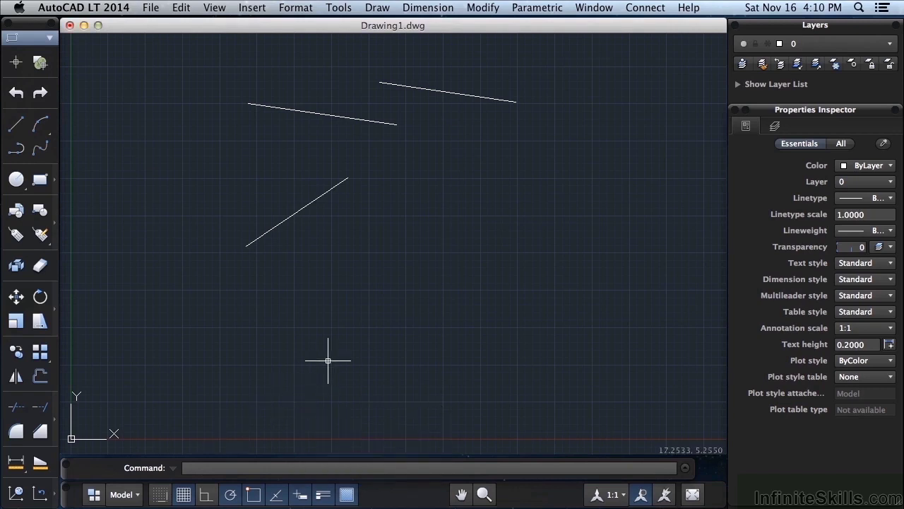
{"action": "type", "text": "LINE"}
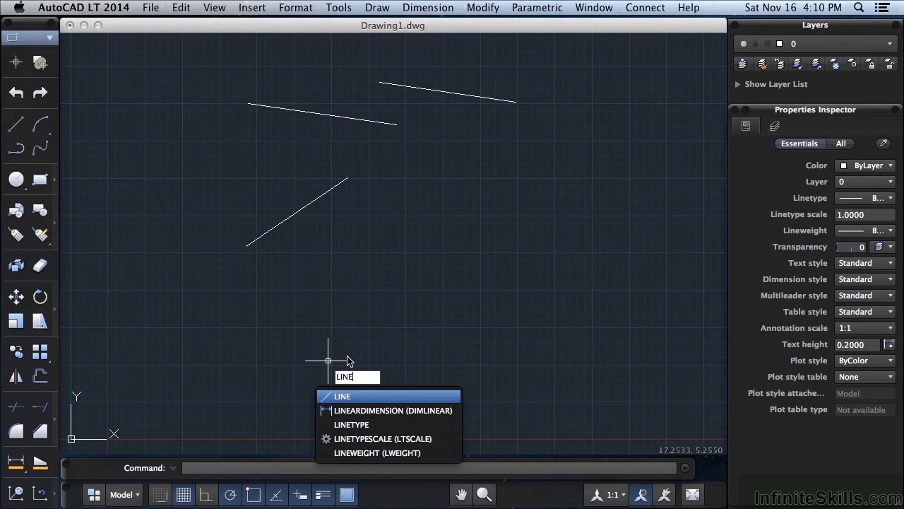
{"action": "key", "text": "Escape"}
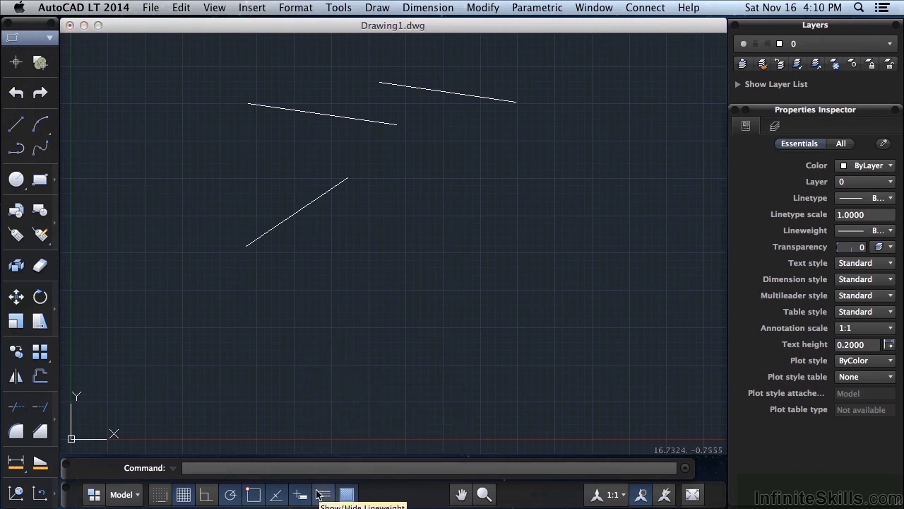
{"action": "left_click", "coordinate": [301, 496]}
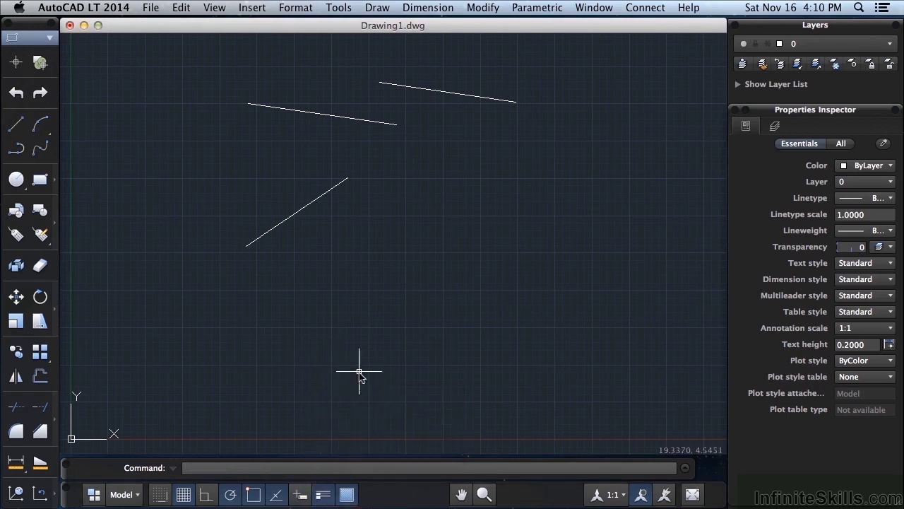
{"action": "type", "text": "LINE"}
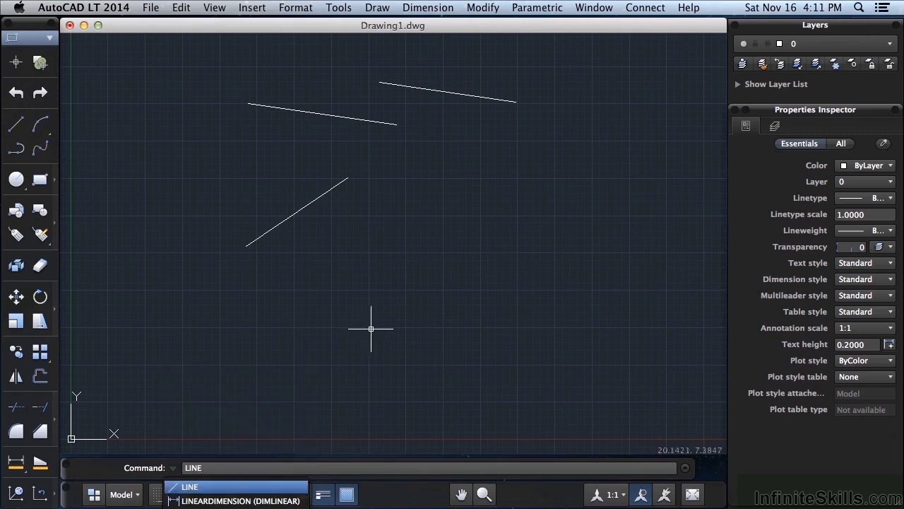
{"action": "key", "text": "Escape"}
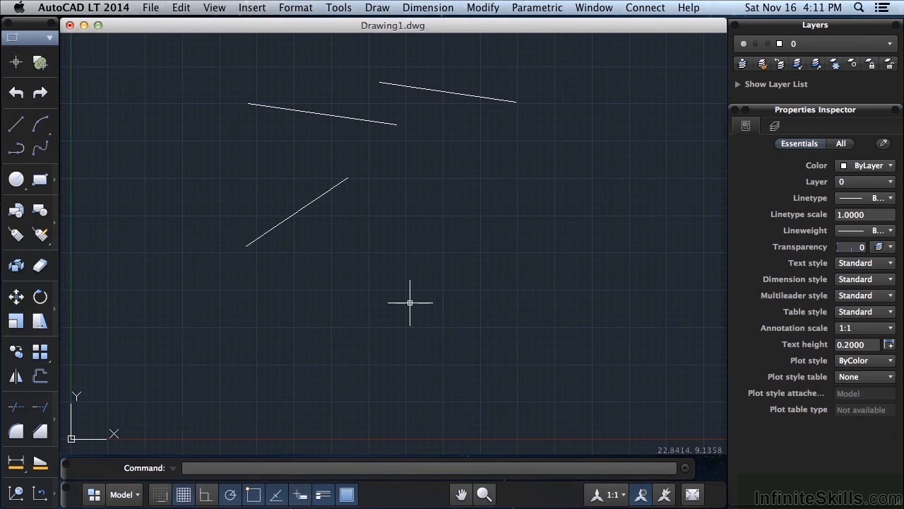